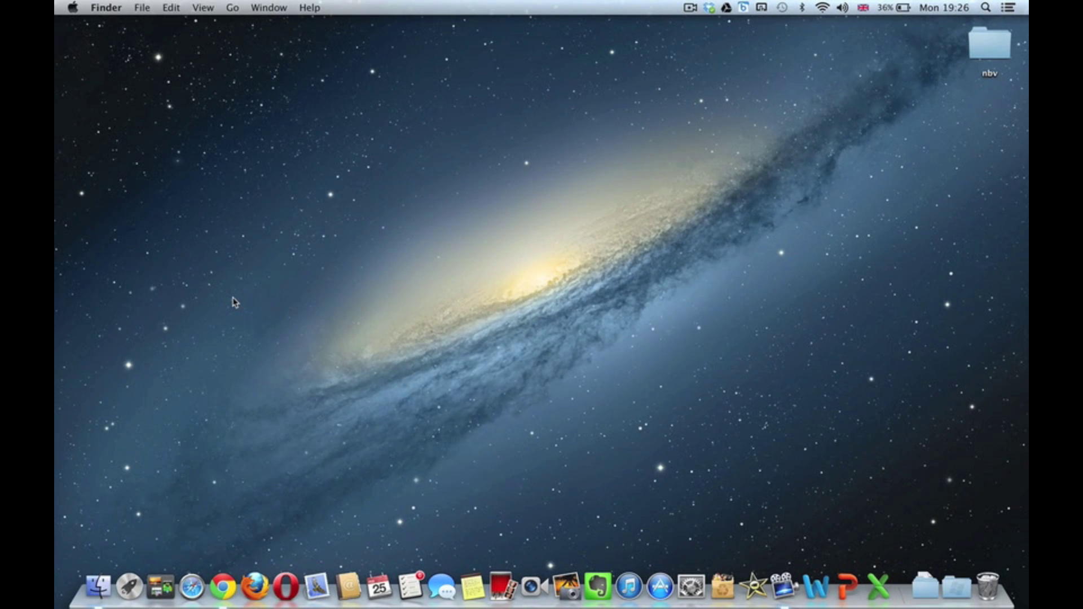
Switch to Chrome to show the Google results for 'airserver'
left_click(221, 582)
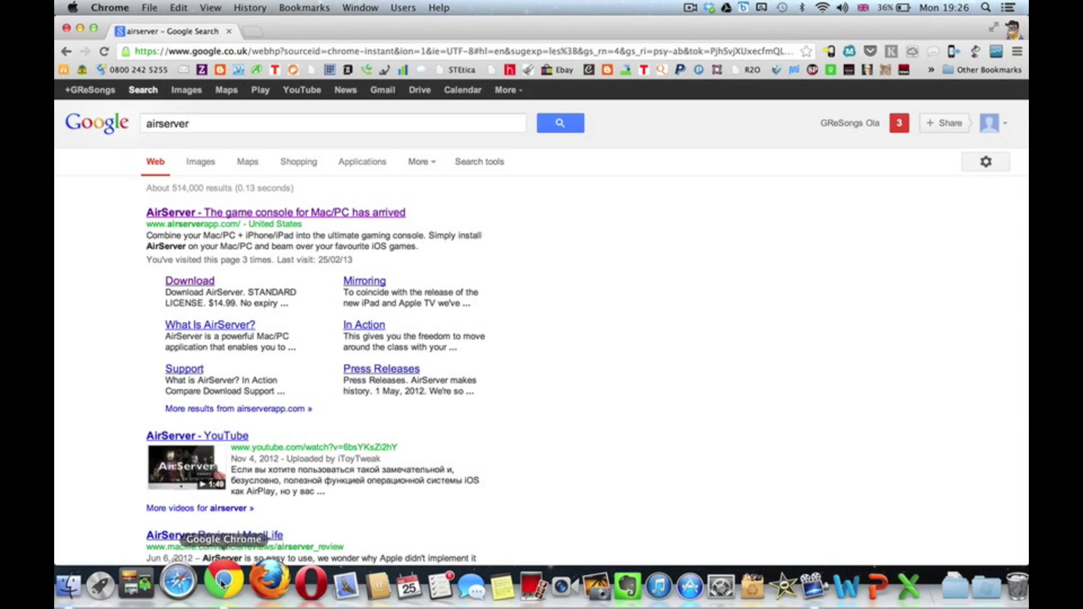
Go to AirServer's Download page and buy the $3.99 Mac commercial licence
left_click(267, 218)
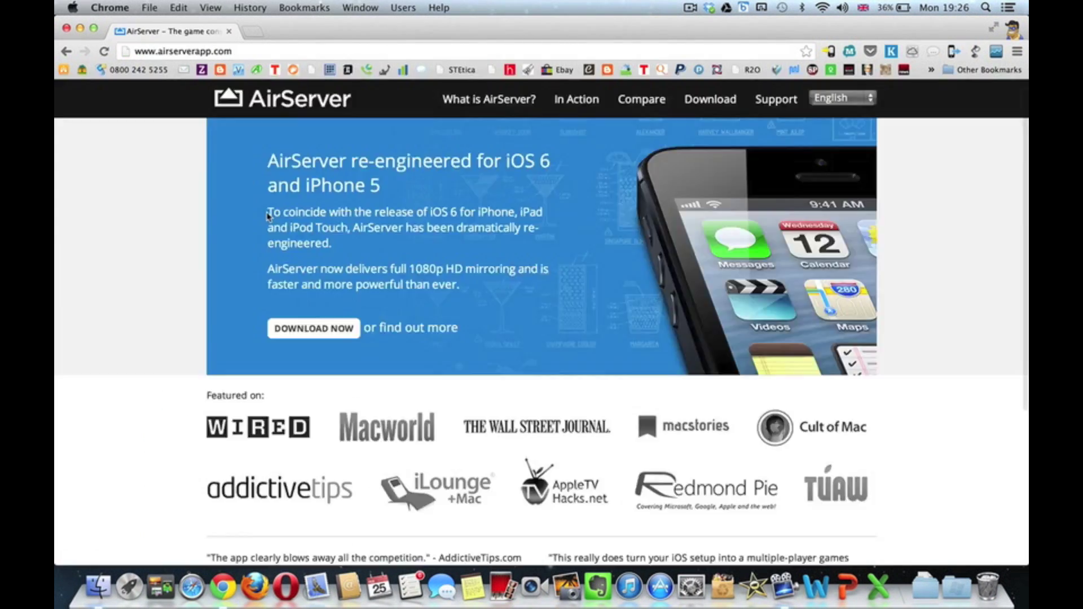
left_click(313, 327)
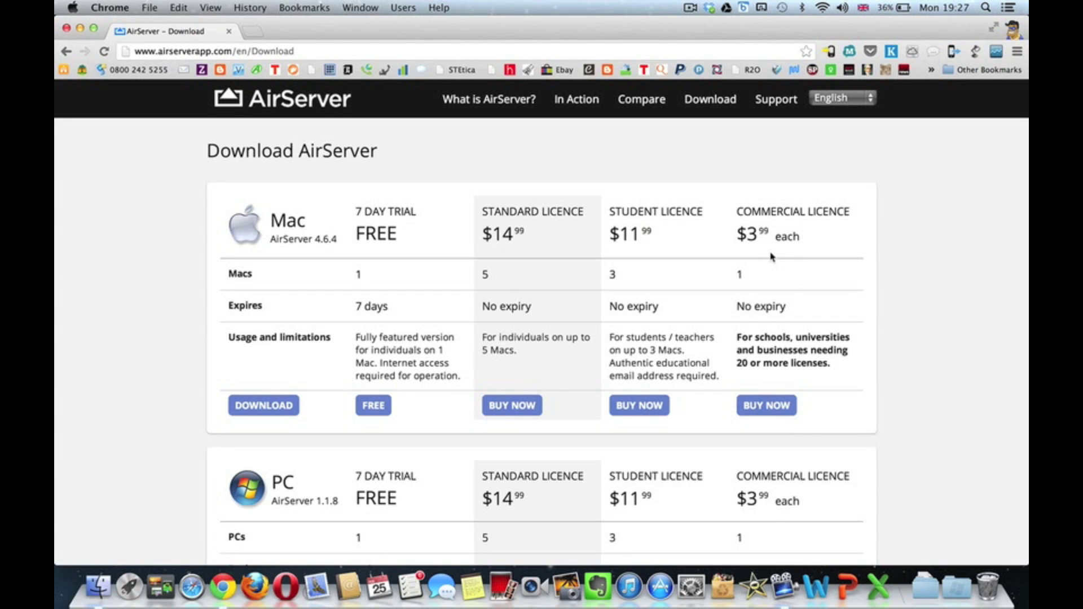
left_click(766, 405)
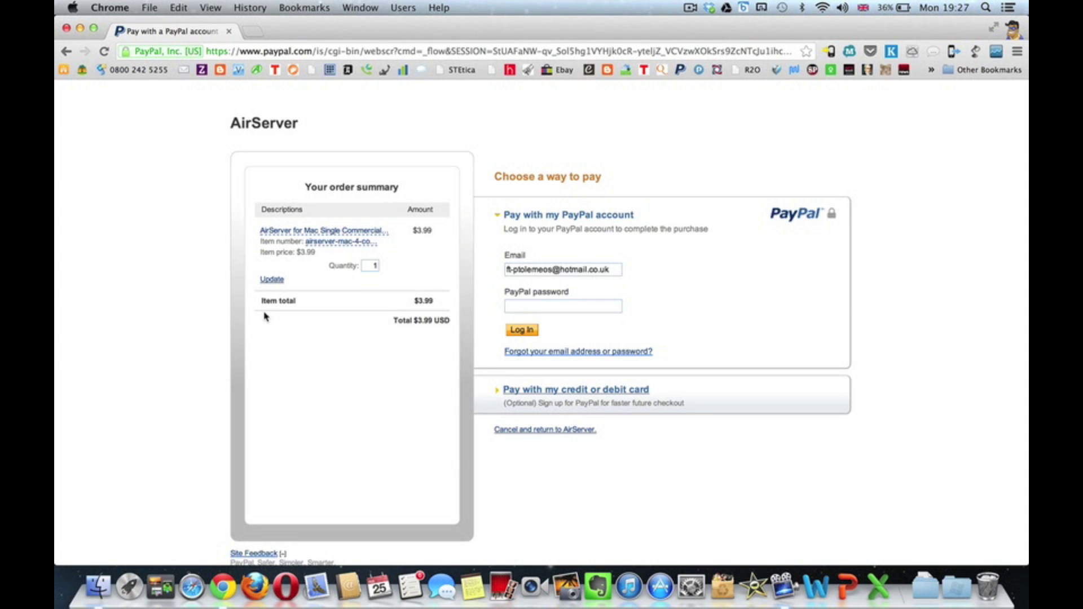
scroll(203, 324, "left", 5)
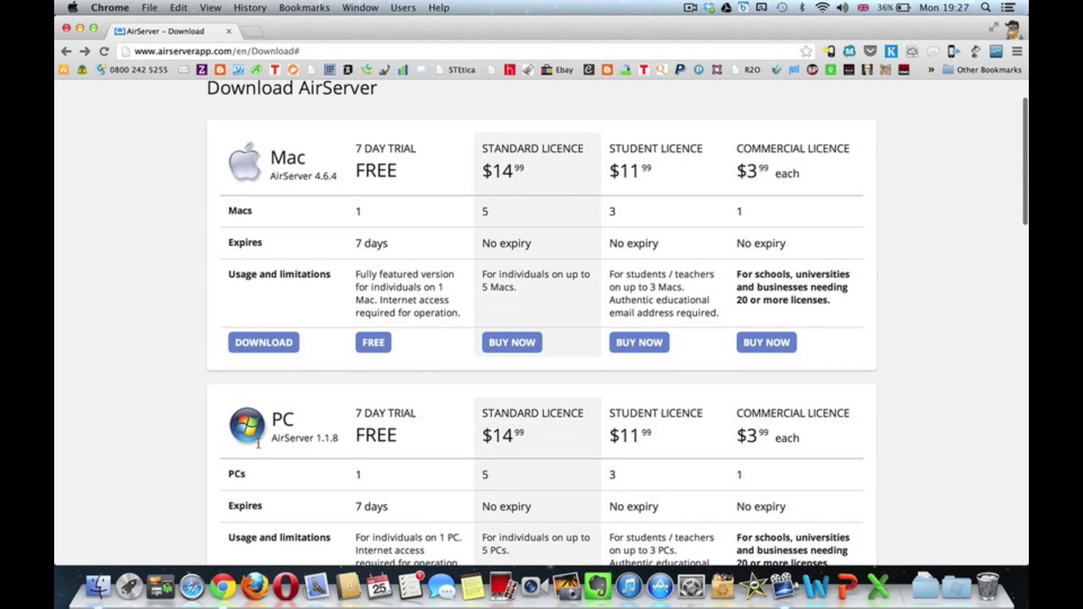
scroll(299, 291, "up", 2)
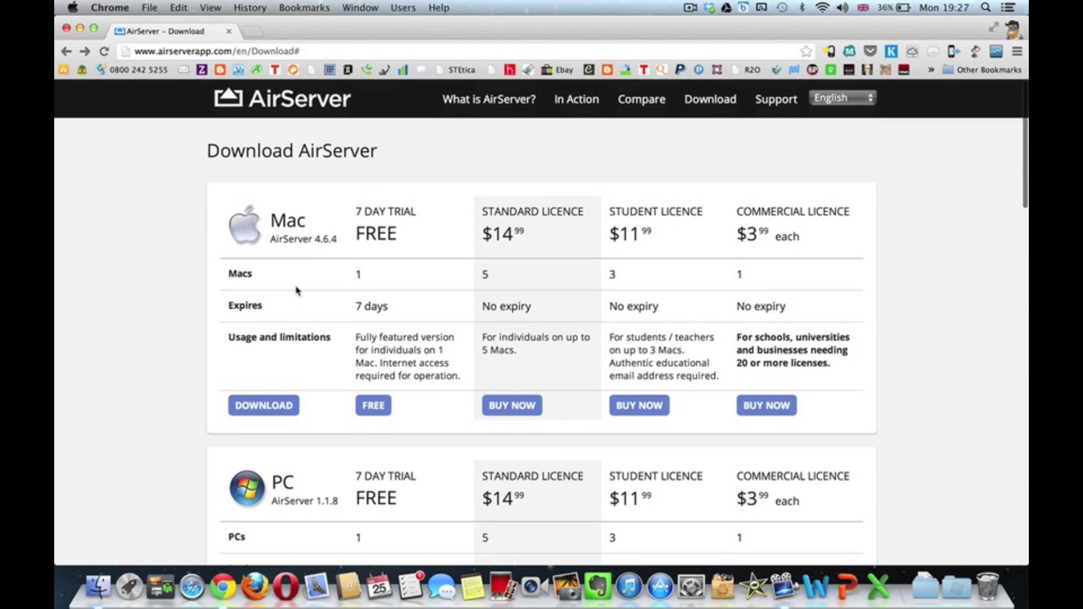
Minimize the Chrome window to reveal the desktop
left_click(80, 29)
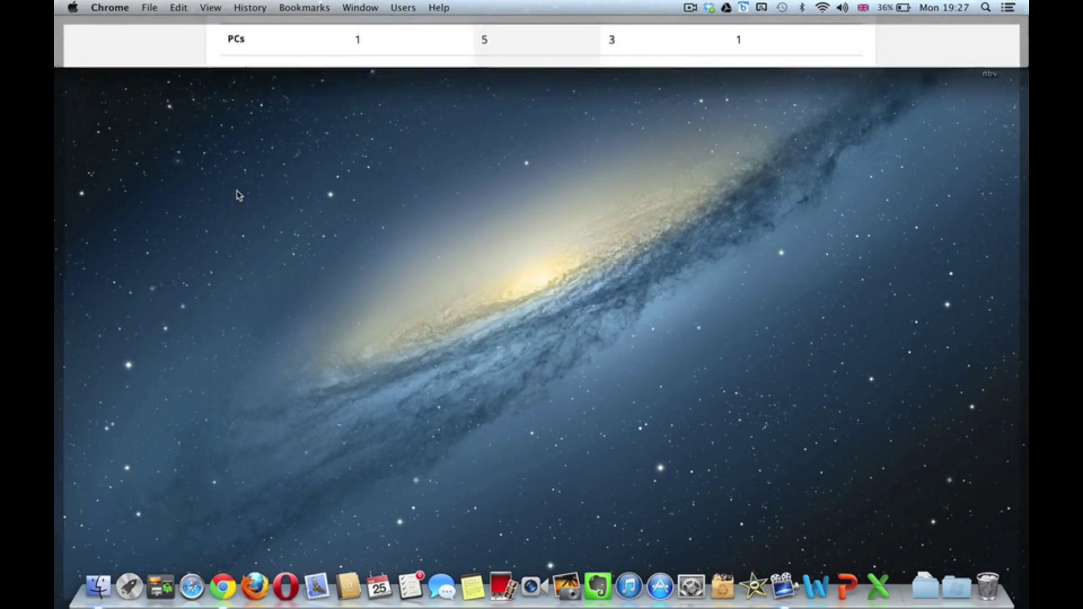
Launch AirServer from Launchpad and enlarge the iPad mirror to full screen
key("F4")
scroll(559, 191, "right", 5)
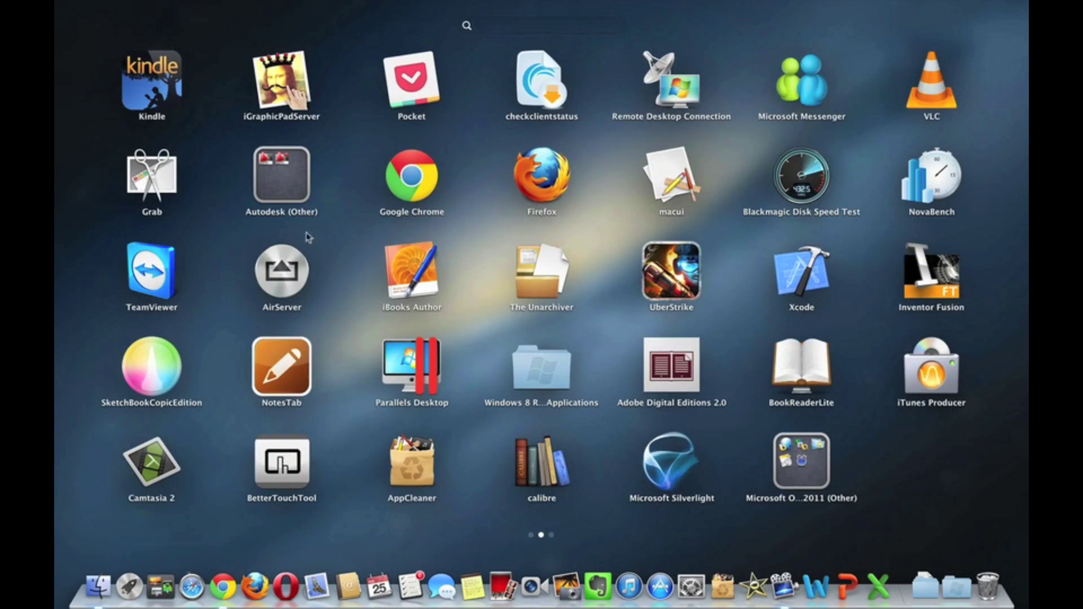
left_click(290, 273)
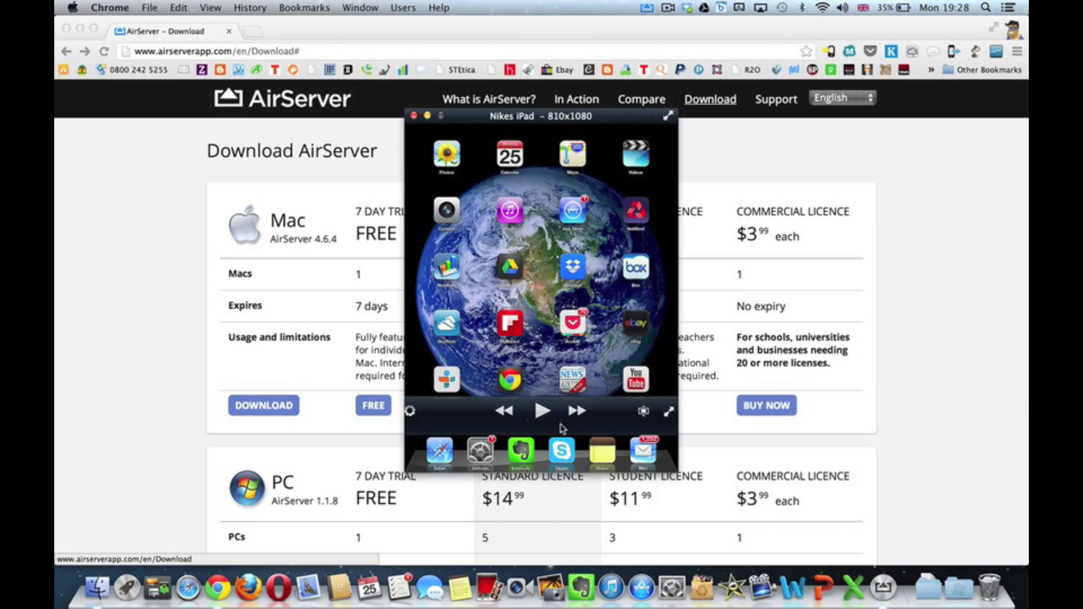
double_click(545, 187)
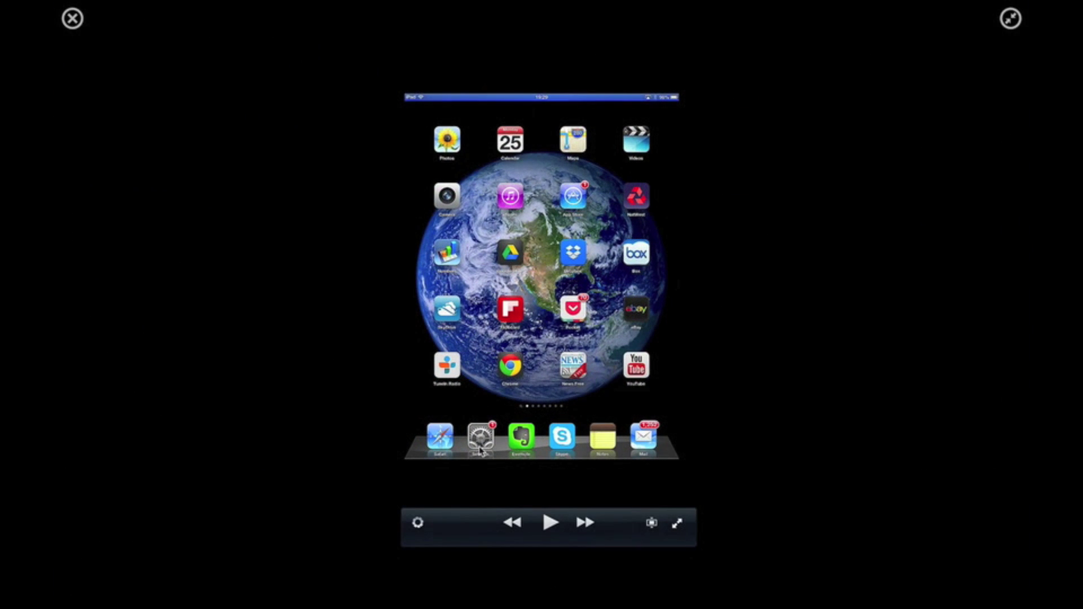
Toggle the mirror's aspect button to fill the width, then back to fit the height
left_click(652, 523)
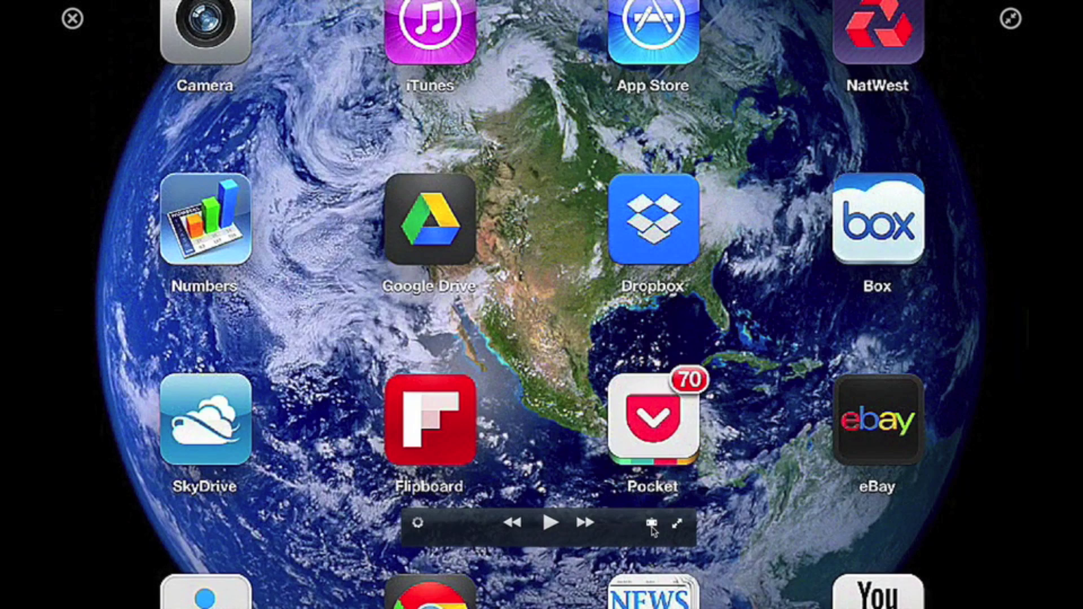
left_click(652, 524)
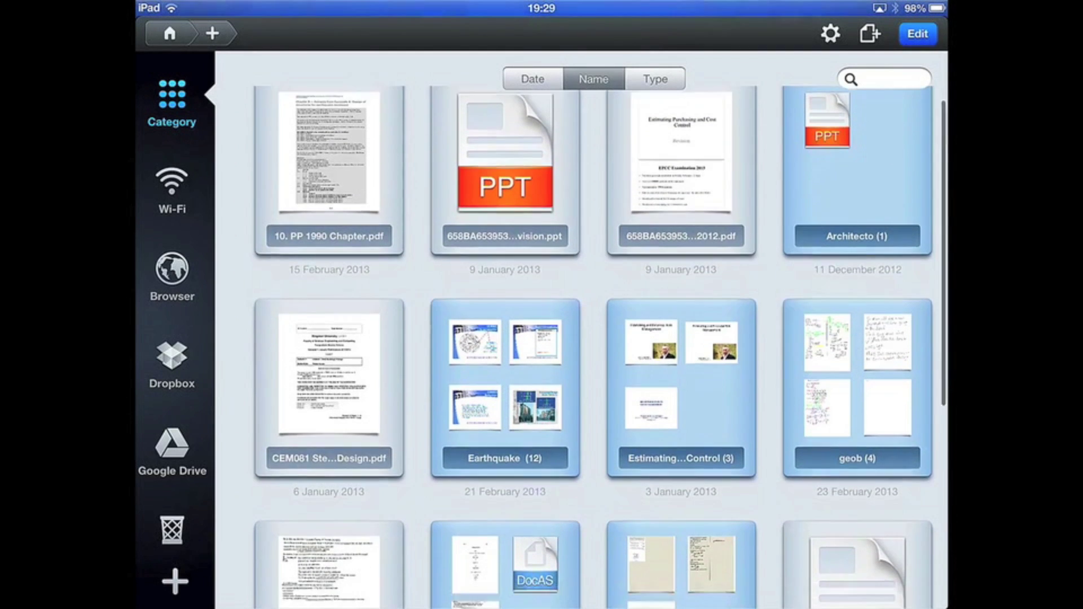
scroll(592, 346, "down", 5)
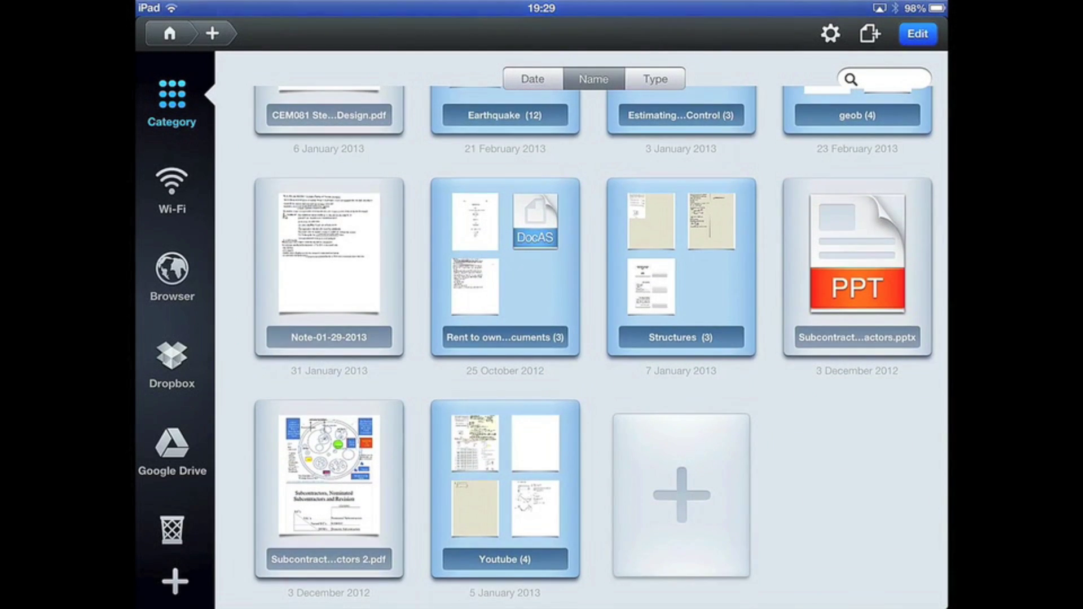
On the iPad, view the Column Base PDF in the Youtube folder, then go back to the home screen
left_click(504, 487)
left_click(329, 178)
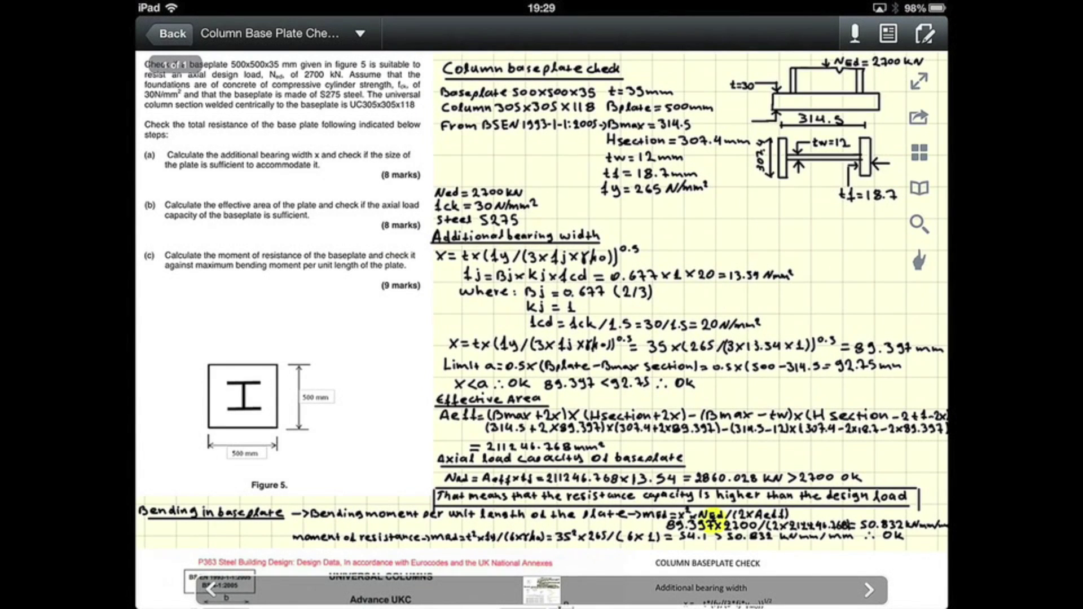
scroll(542, 330, "down", 10)
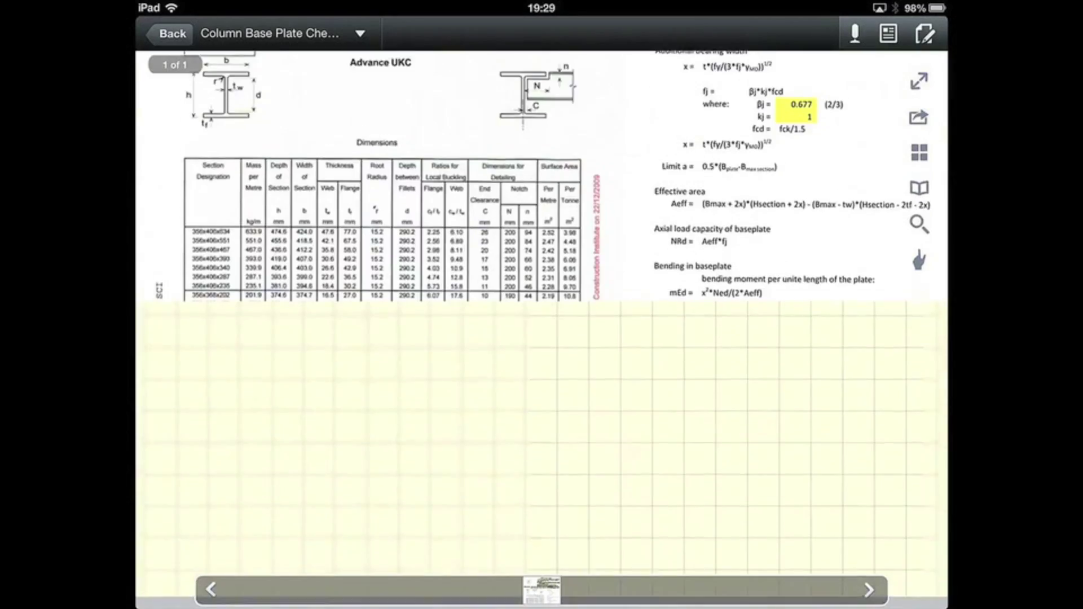
scroll(541, 329, "up", 15)
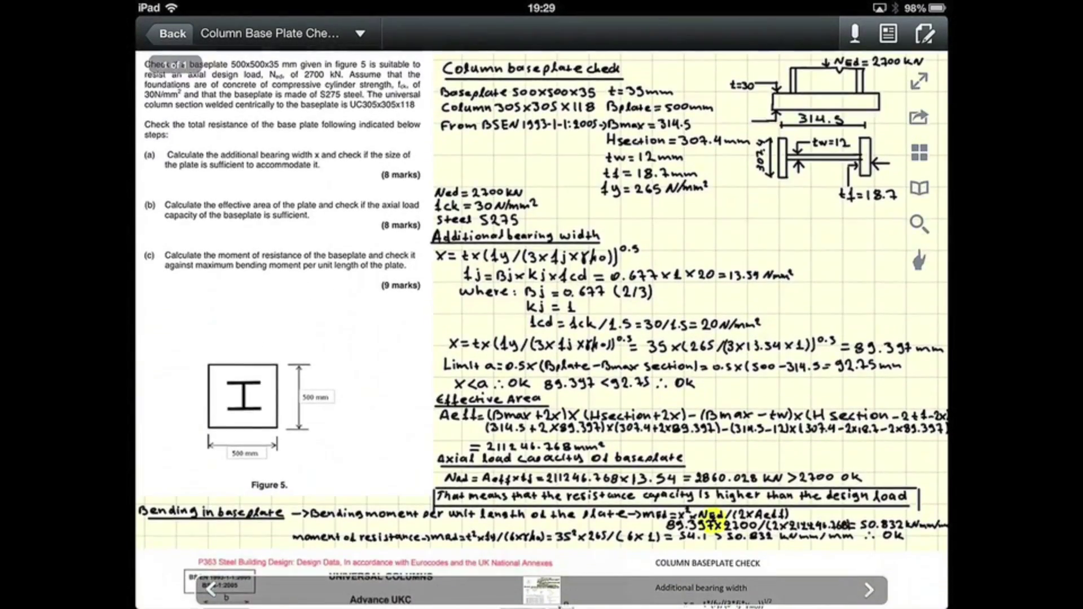
left_click(172, 33)
key("super")
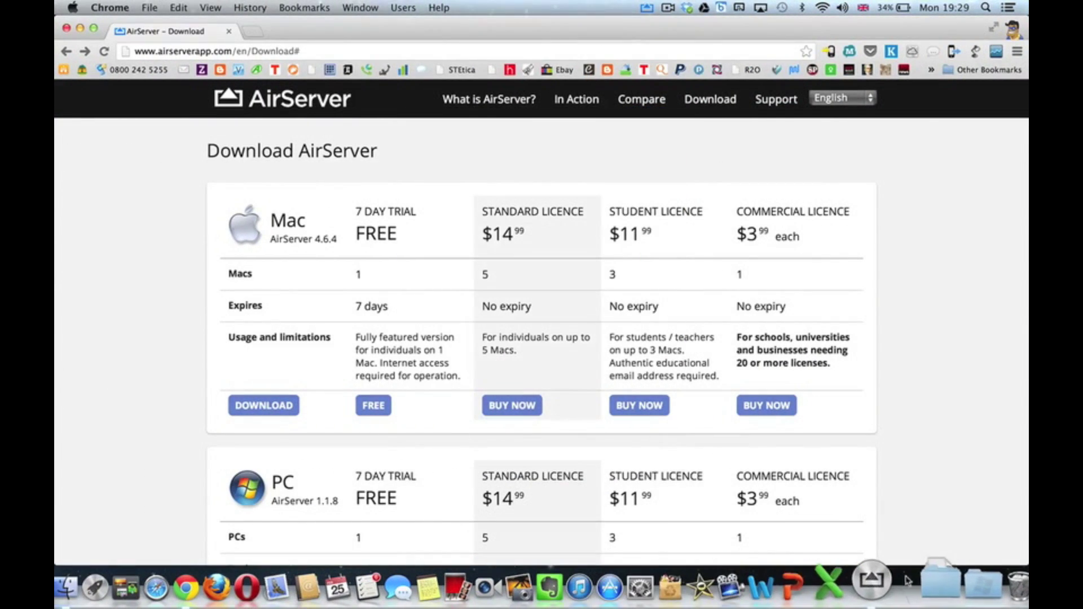
Bring the AirServer iPad mirror window back from the Dock
left_click(883, 583)
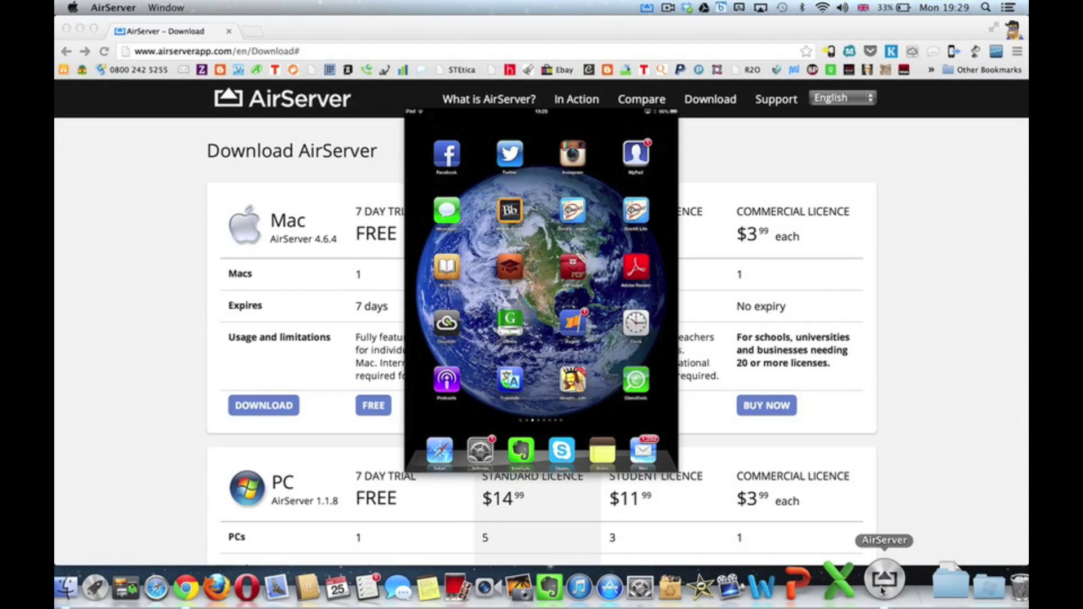